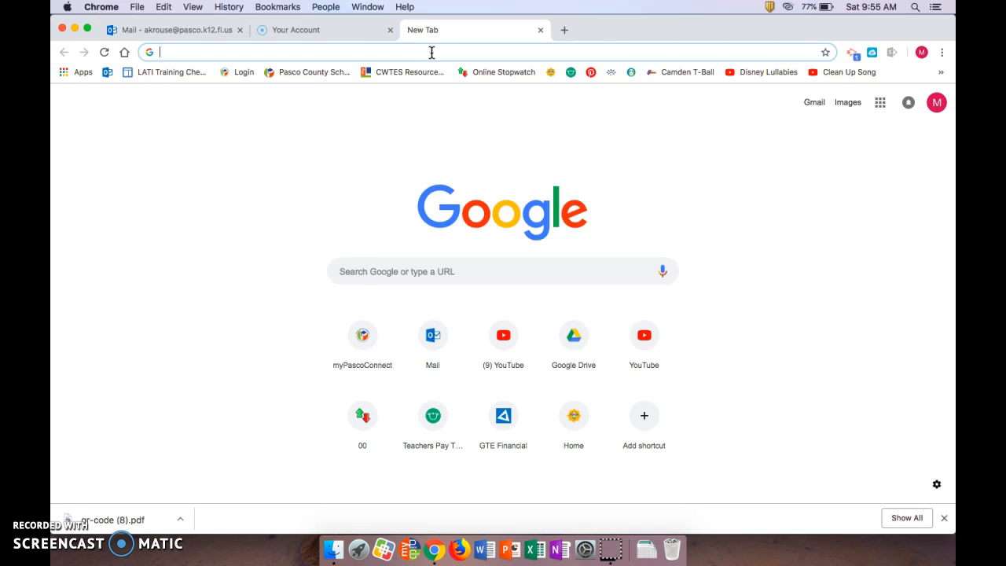
Open youtube.com and search for "addition facts for kindergarten jack hartmann"
type("you")
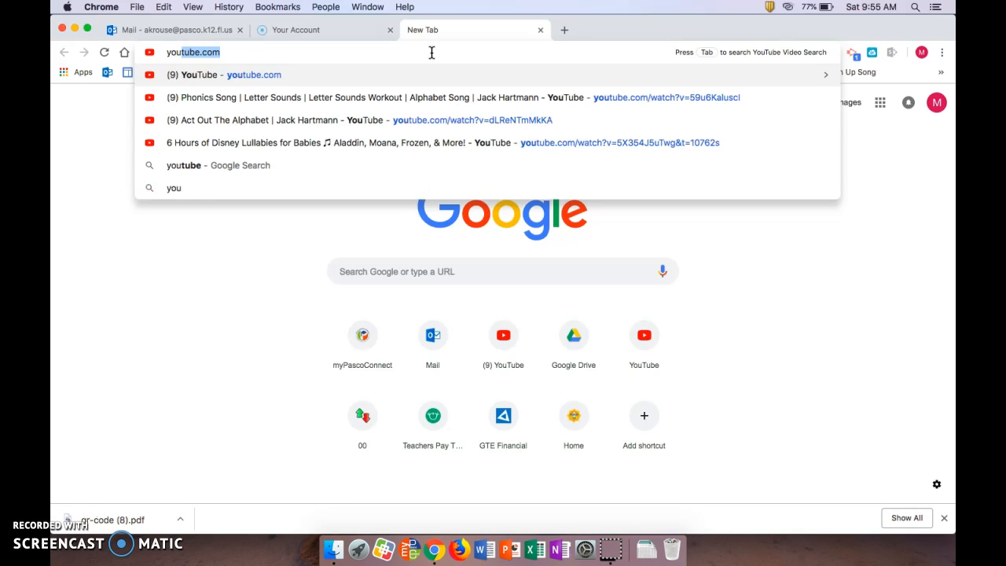
key("Return")
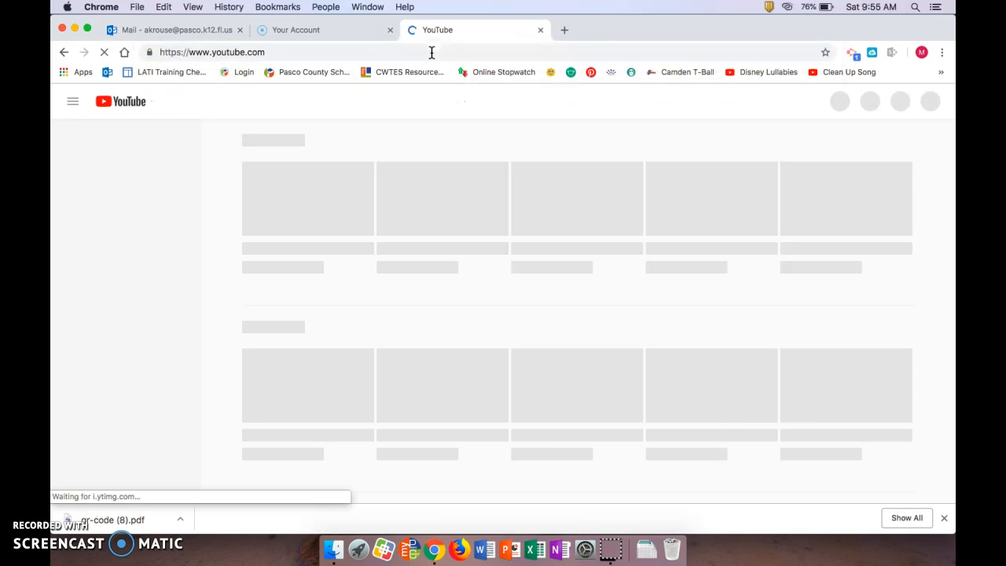
left_click(398, 100)
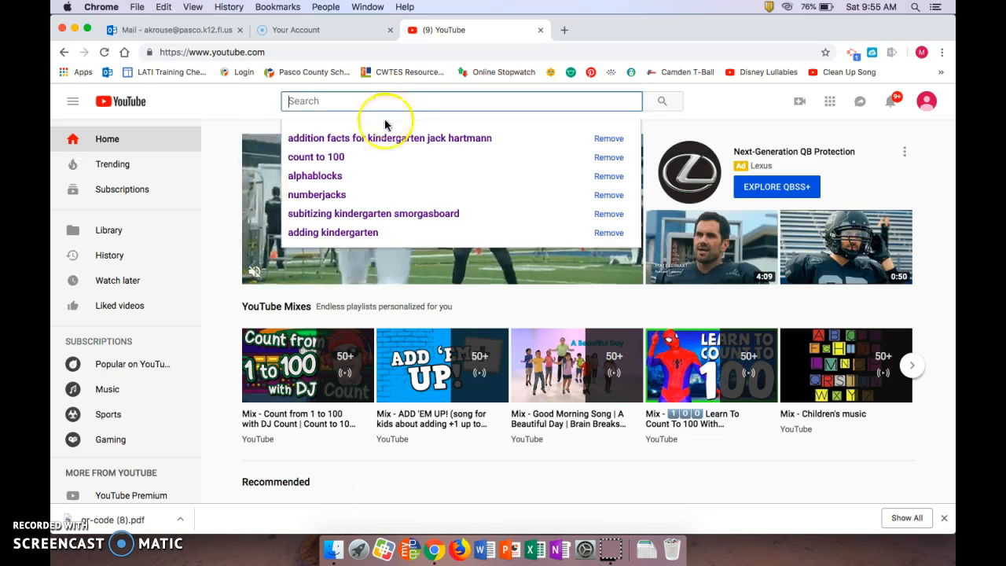
left_click(346, 157)
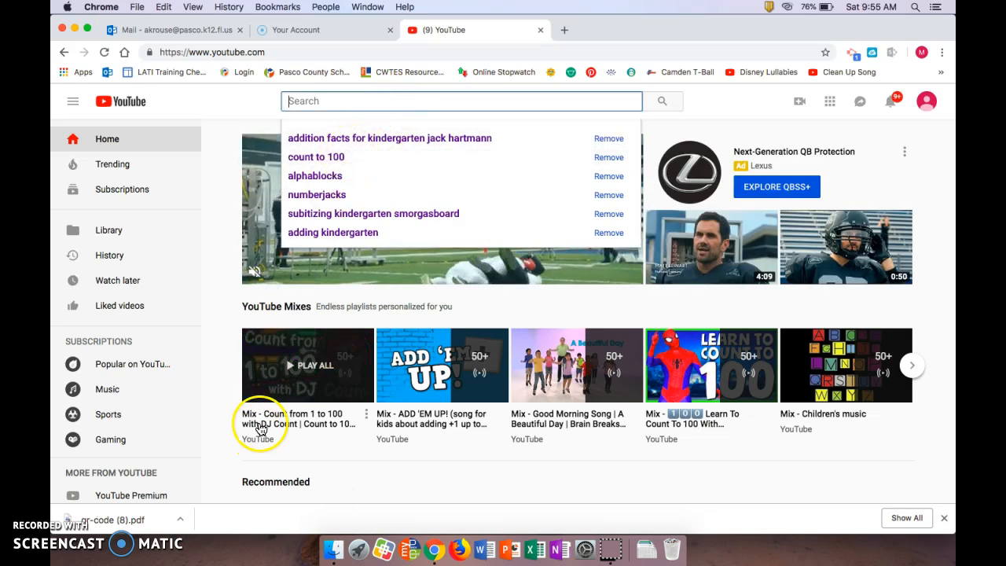
left_click(360, 139)
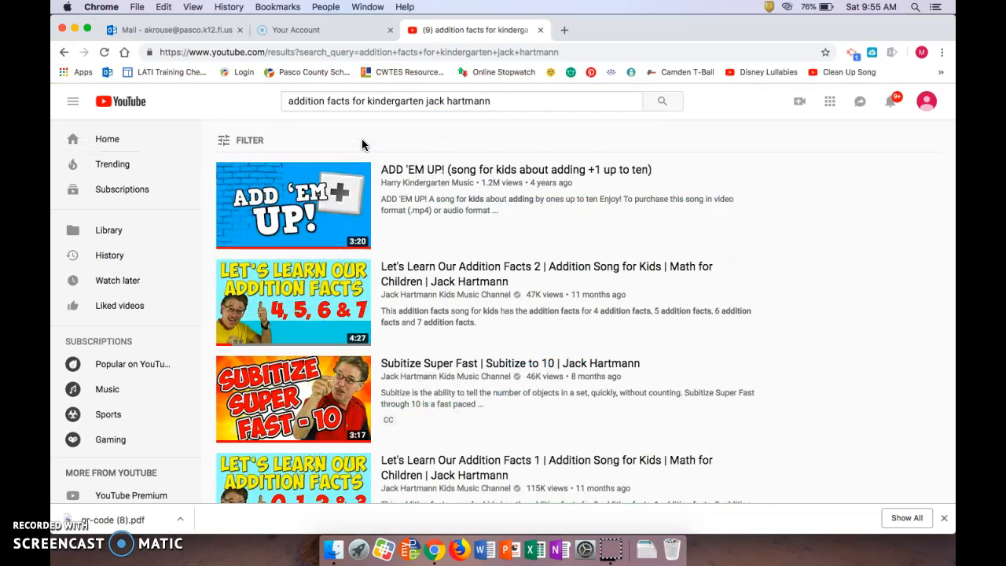
Open the video "Let's Learn Our Addition Facts 2" by Jack Hartmann and pause it near the start
left_click(417, 270)
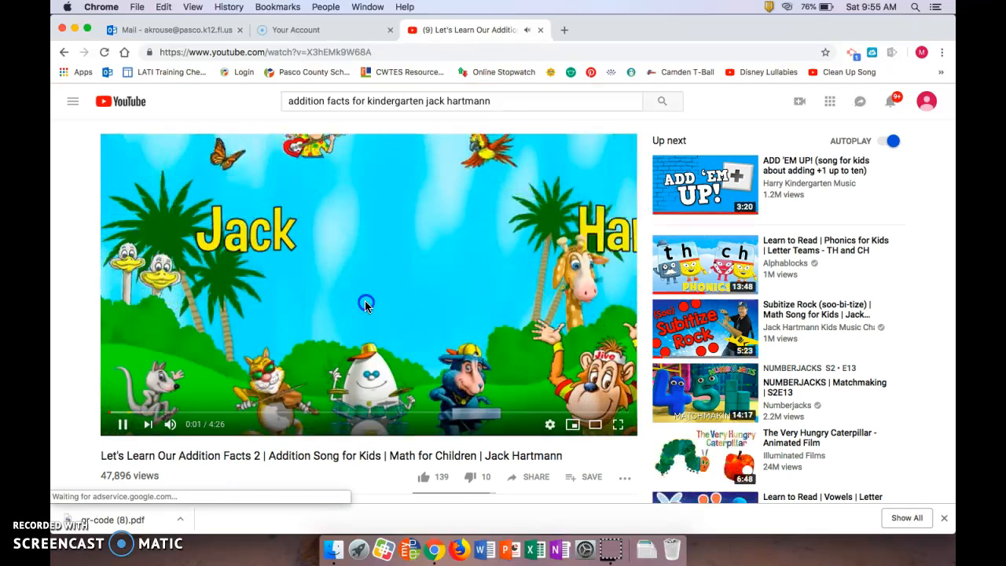
left_click(365, 301)
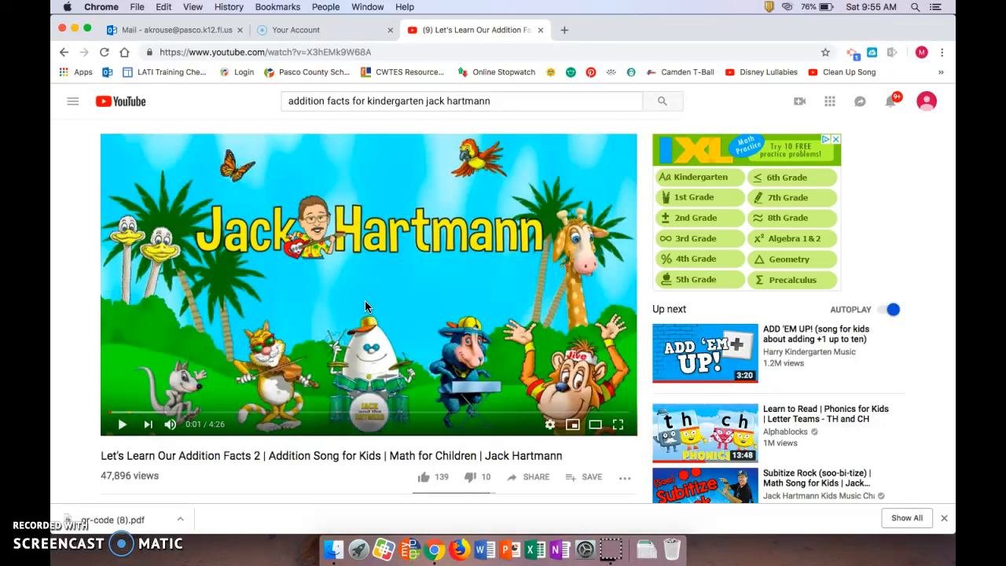
Set Screencastify to record the Browser Tab with the microphone turned off
left_click(851, 56)
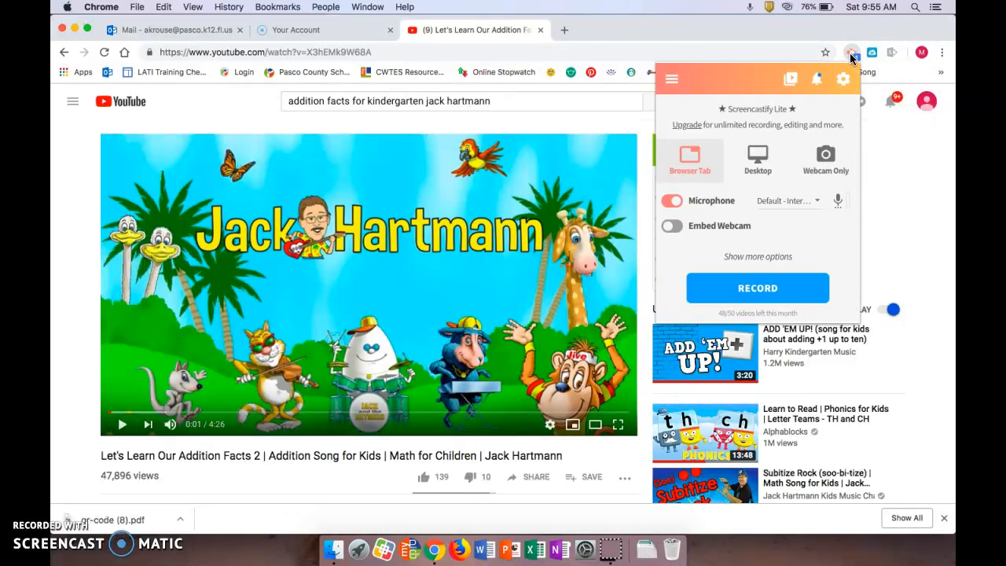
left_click(697, 165)
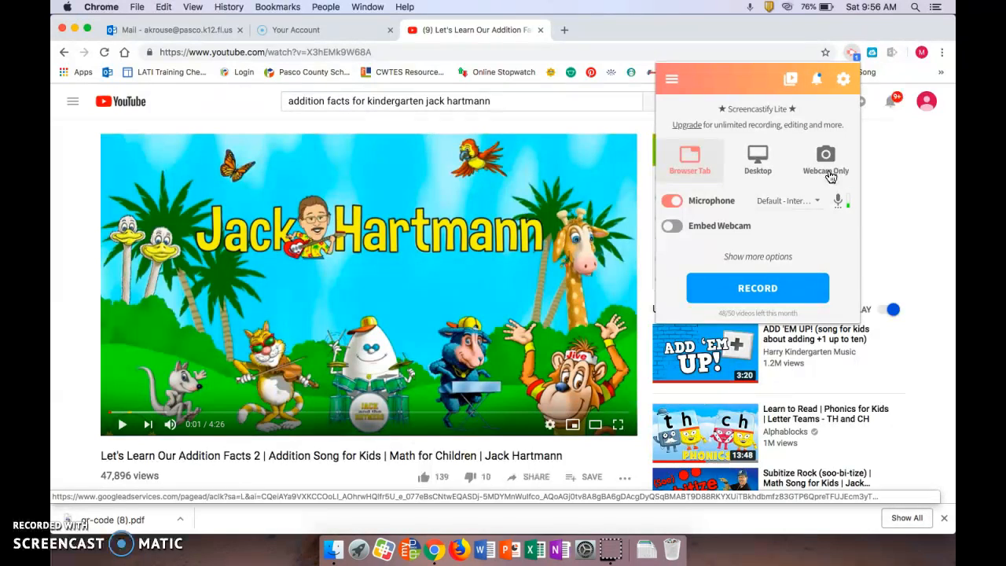
left_click(681, 205)
left_click(709, 204)
left_click(673, 202)
left_click(751, 171)
left_click(691, 160)
left_click(674, 203)
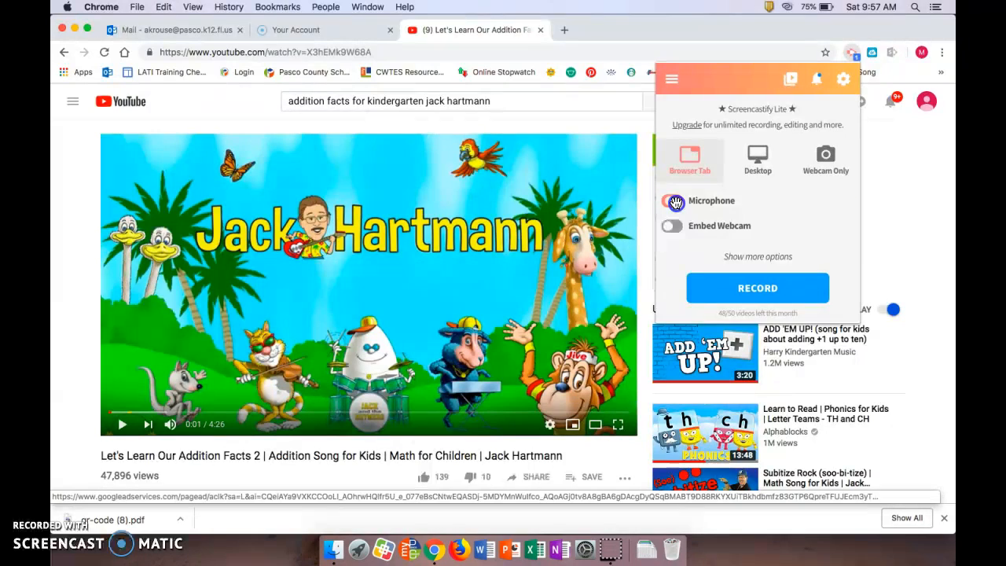
Start the Screencastify tab recording and switch the addition facts video to full screen
left_click(719, 250)
left_click(752, 291)
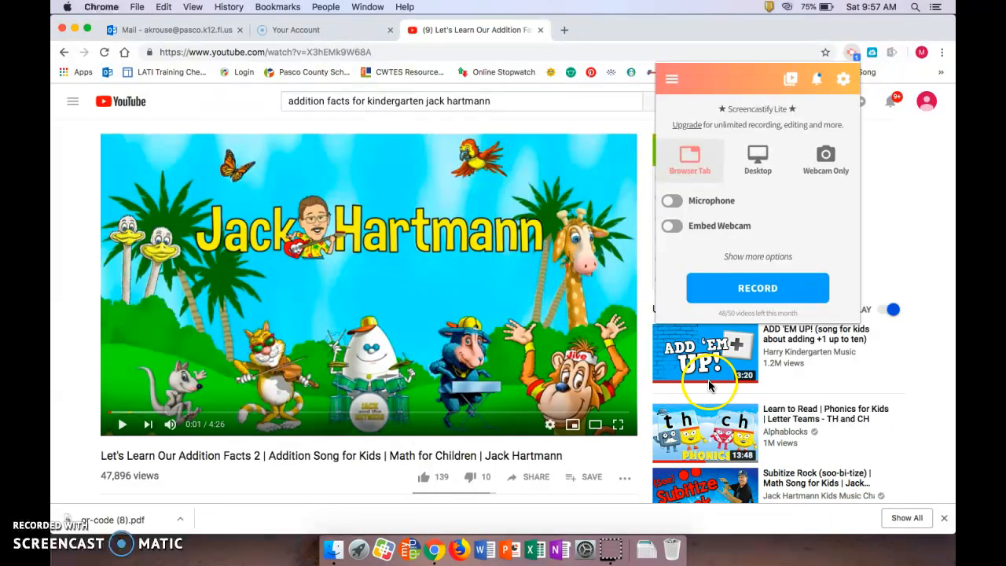
left_click(758, 289)
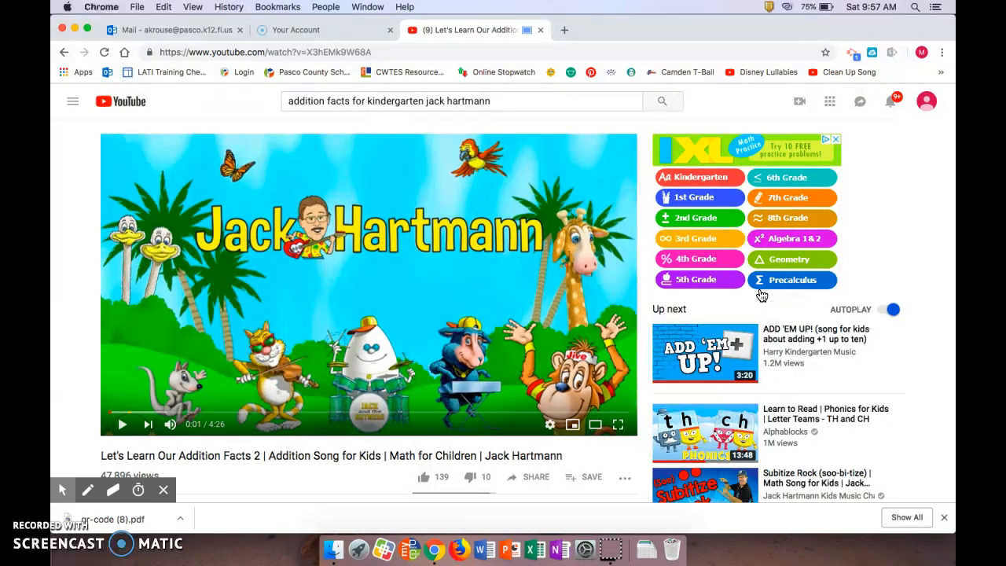
left_click(618, 424)
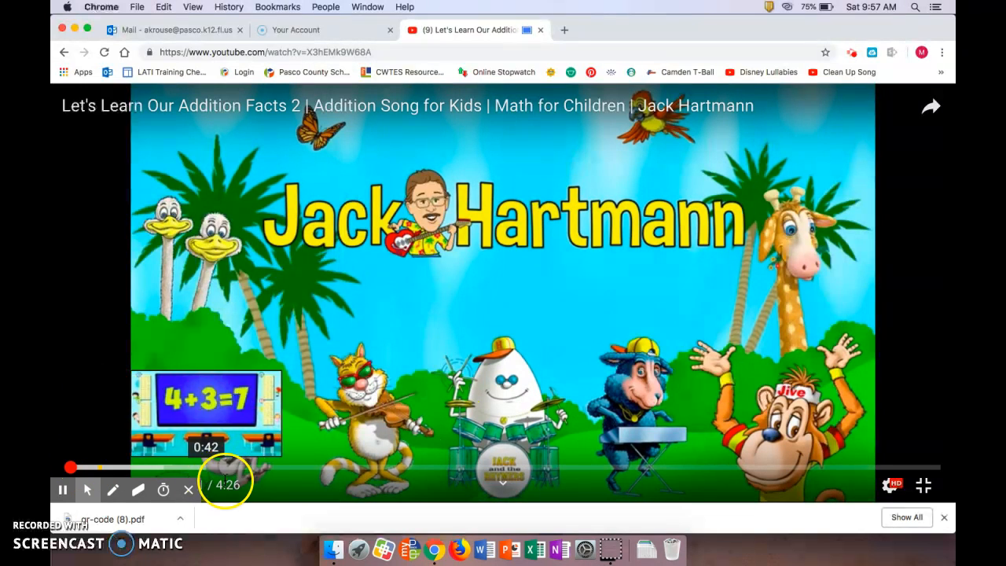
Play the full-screen addition facts video while the tab is being recorded
left_click(87, 489)
left_click(88, 467)
left_click(193, 401)
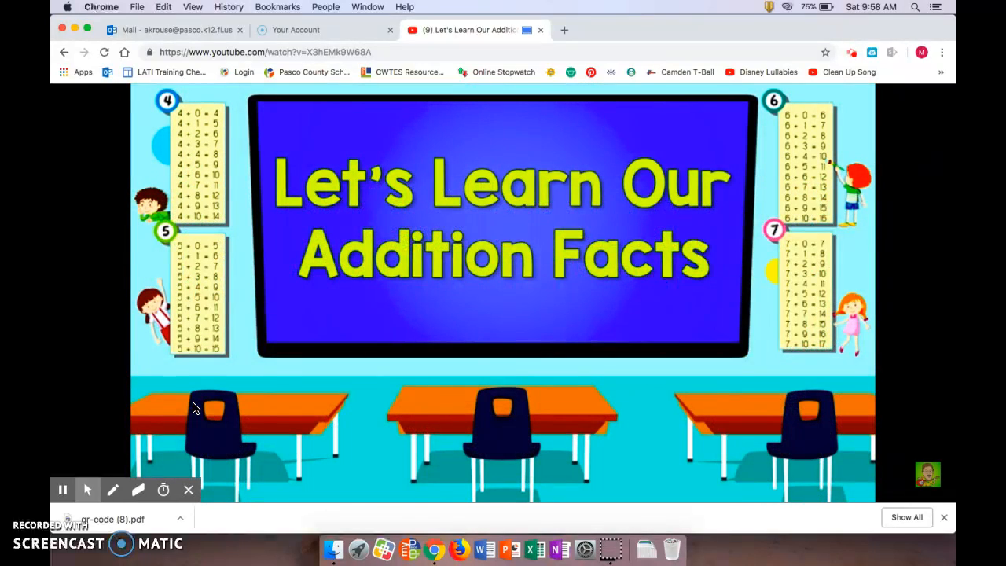
left_click(175, 414)
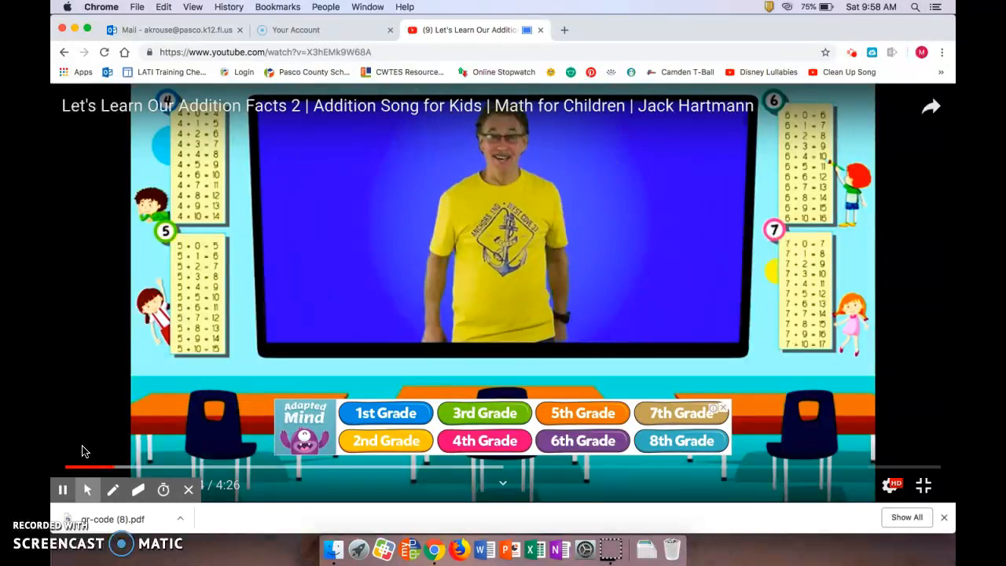
Pause and stop the Screencastify recording, and pause the playback of the saved clip
left_click(65, 493)
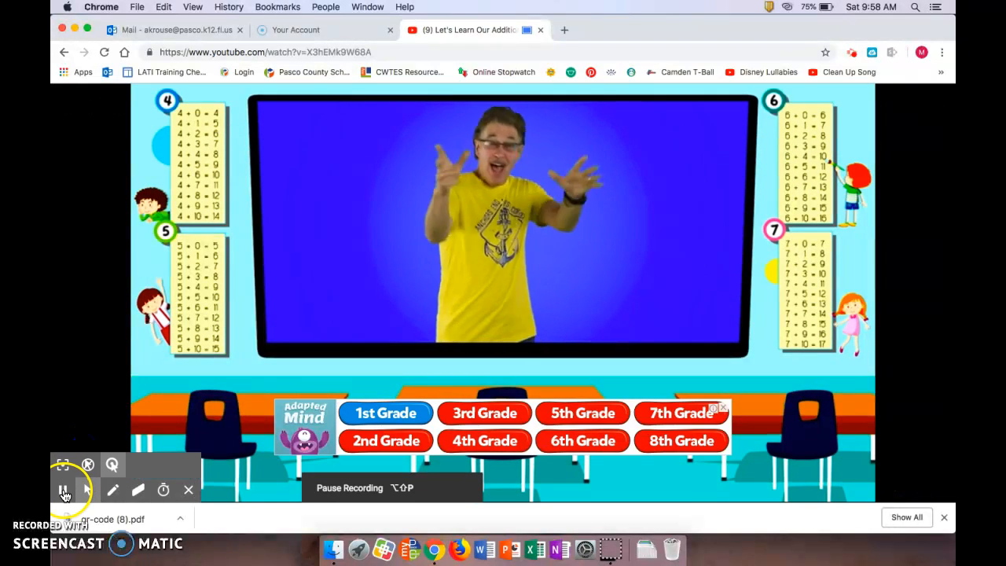
left_click(65, 493)
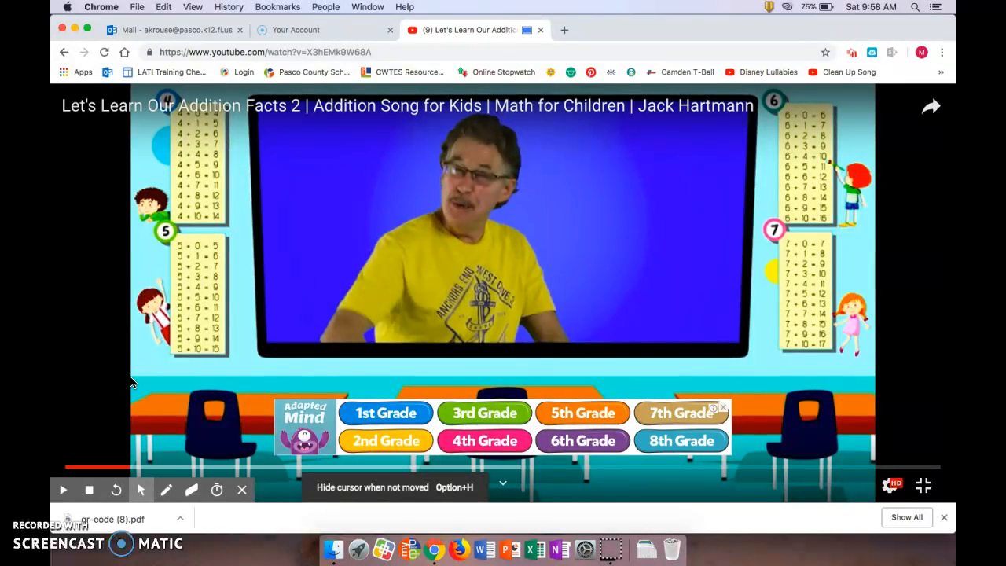
left_click(65, 494)
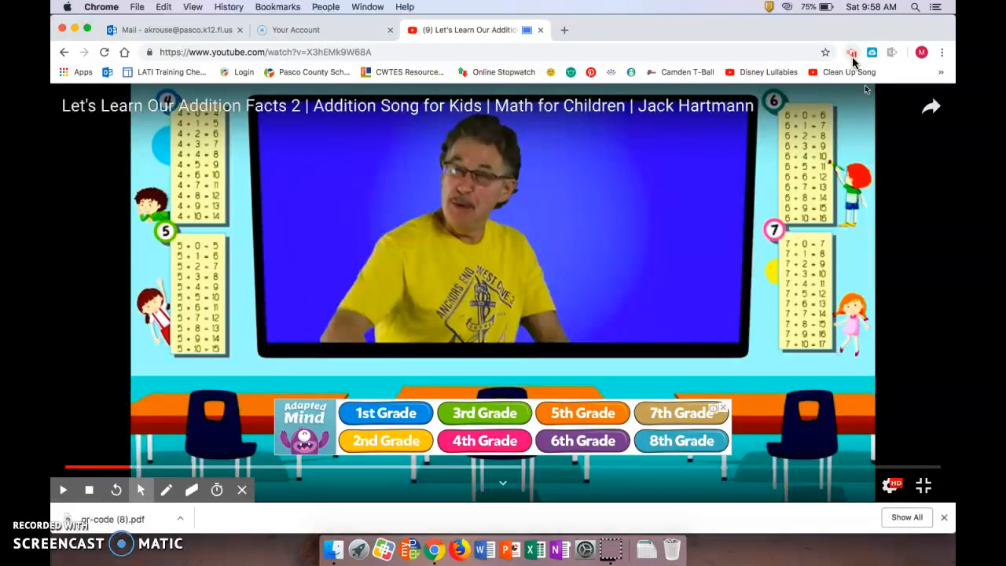
left_click(90, 493)
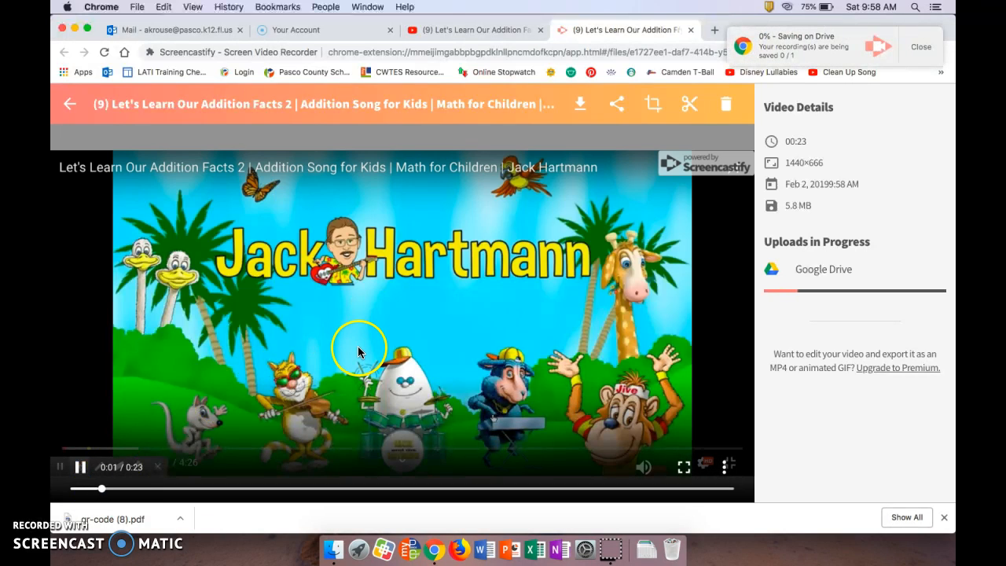
left_click(79, 470)
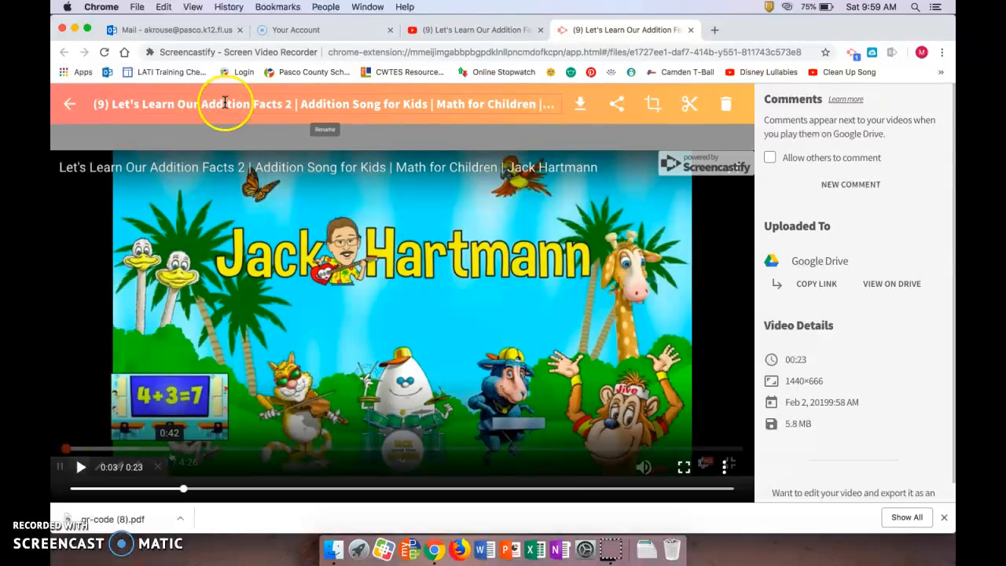
Rename the recording as "Jack Hartmann - Addition Facts" and save the new name
left_click(347, 105)
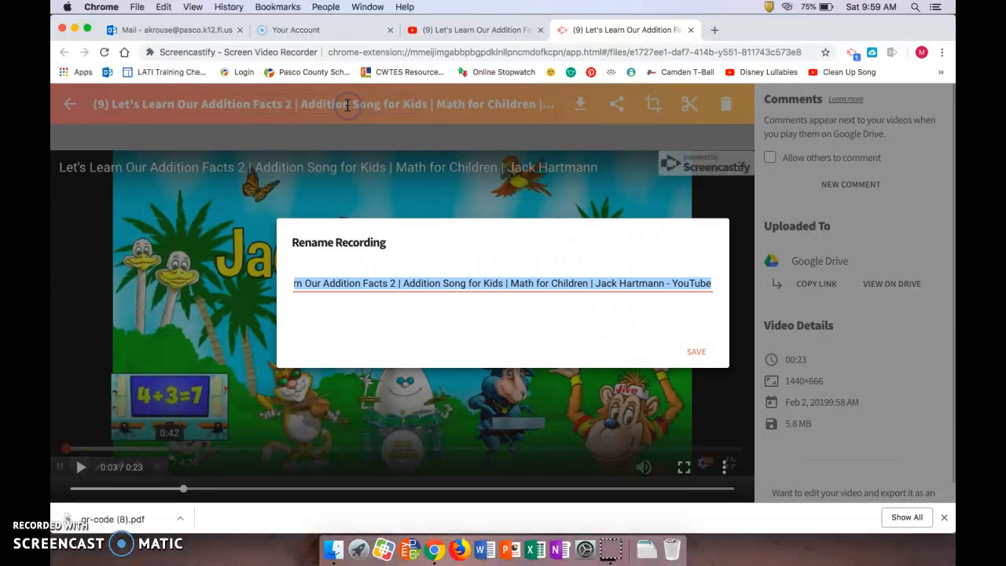
key("BackSpace")
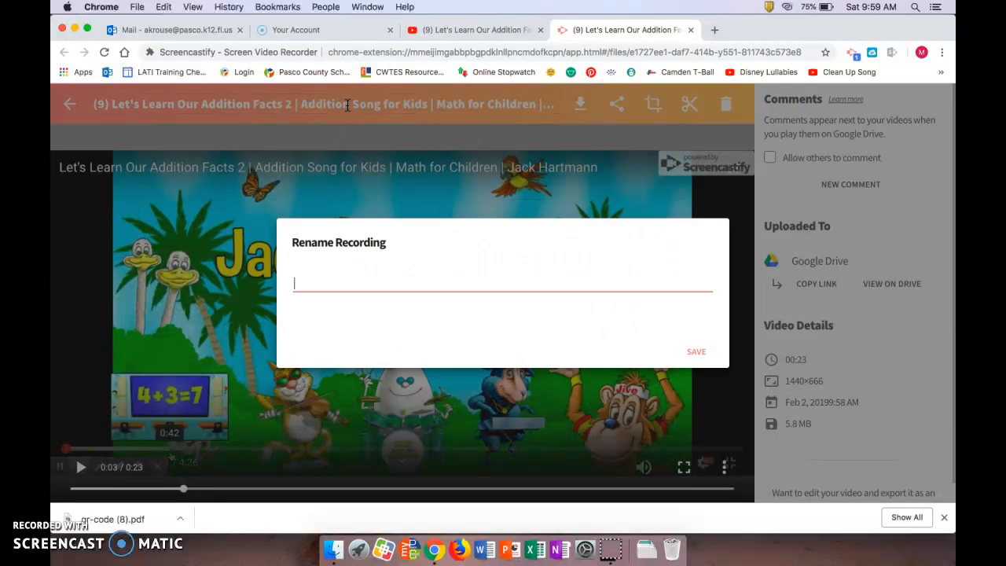
type("Jack Hartmenn")
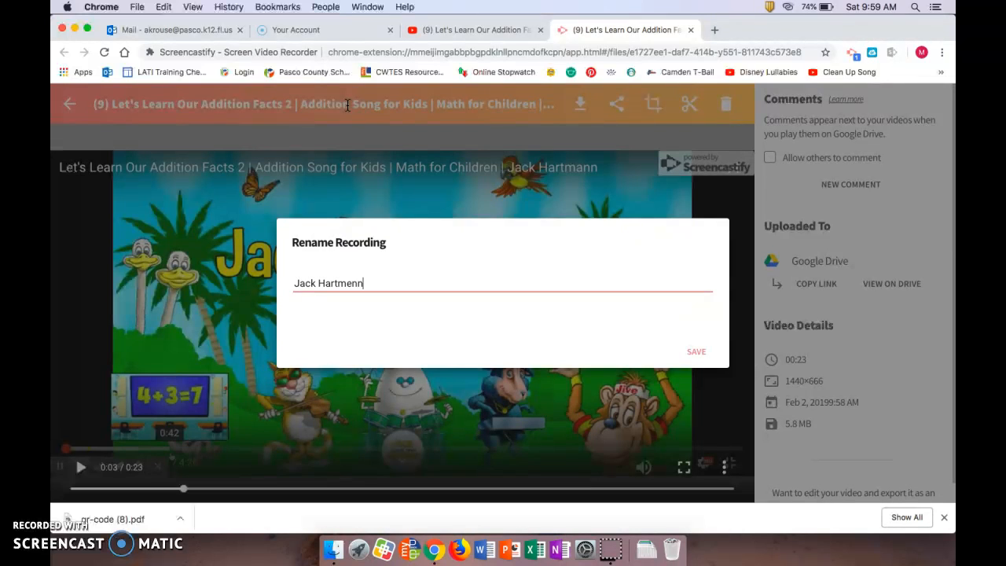
key("BackSpace")
key("BackSpace")
key("BackSpace")
type("ann - Addition Facts")
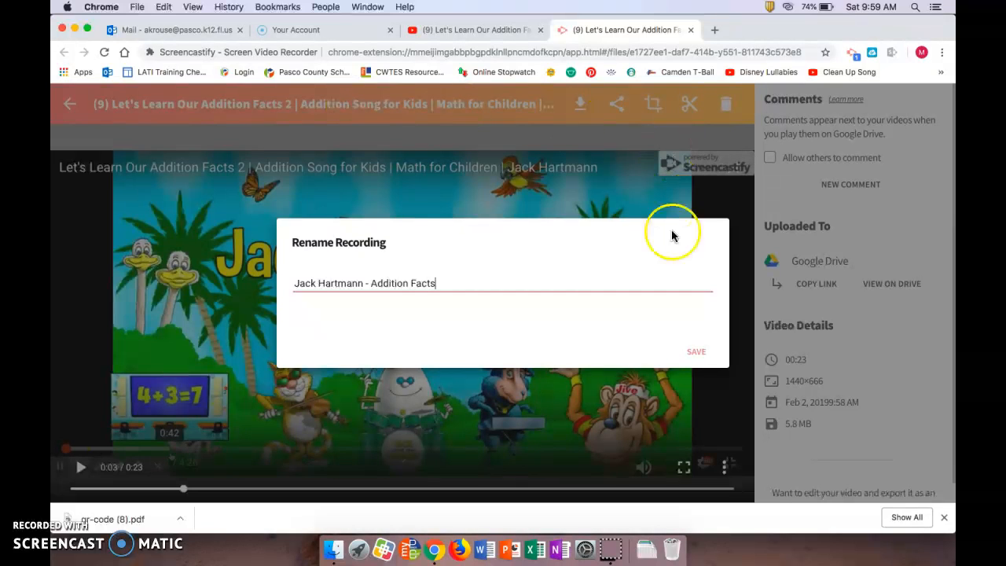
left_click(696, 352)
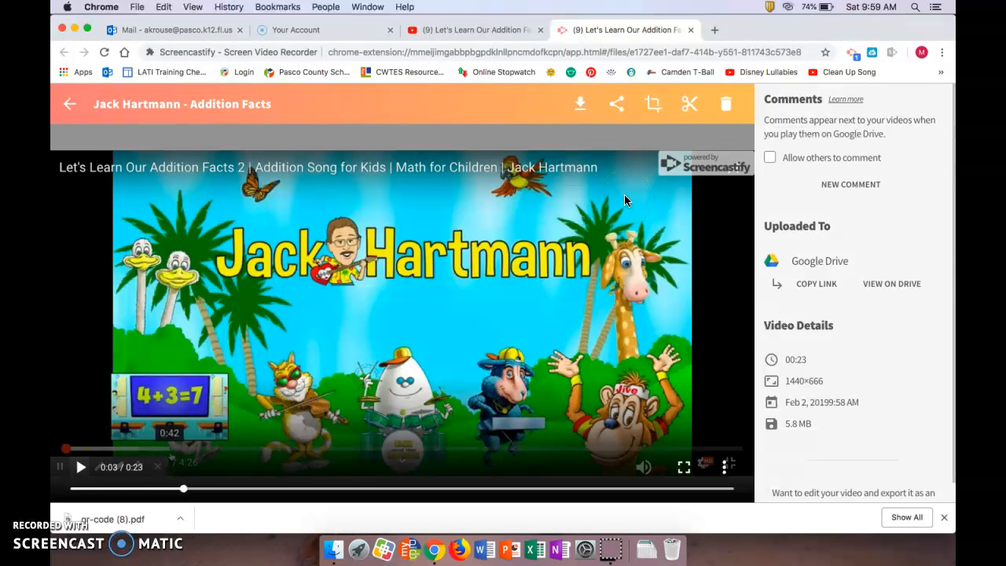
Generate a shareable Google Drive link for the recording and copy it
left_click(618, 109)
left_click(619, 110)
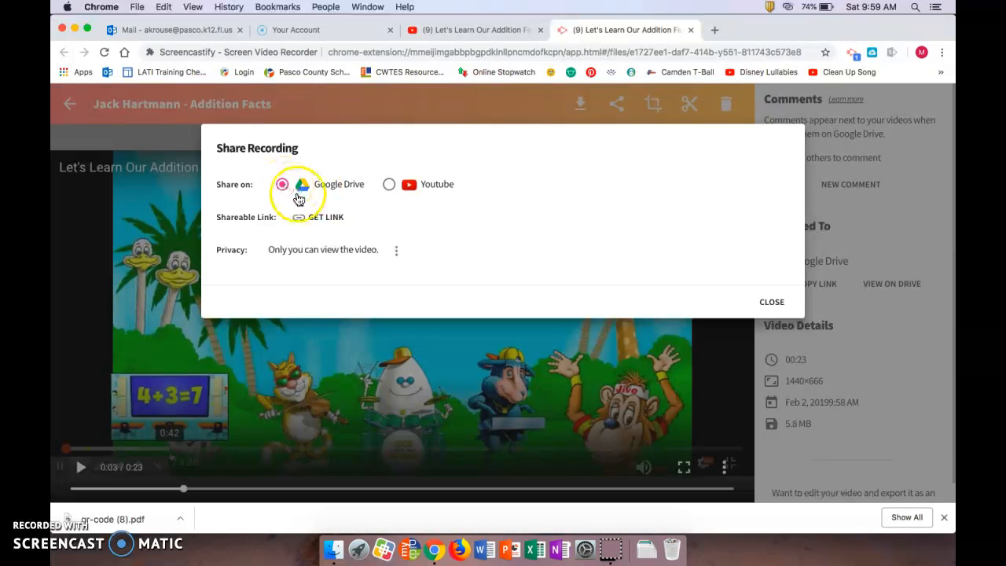
left_click(323, 228)
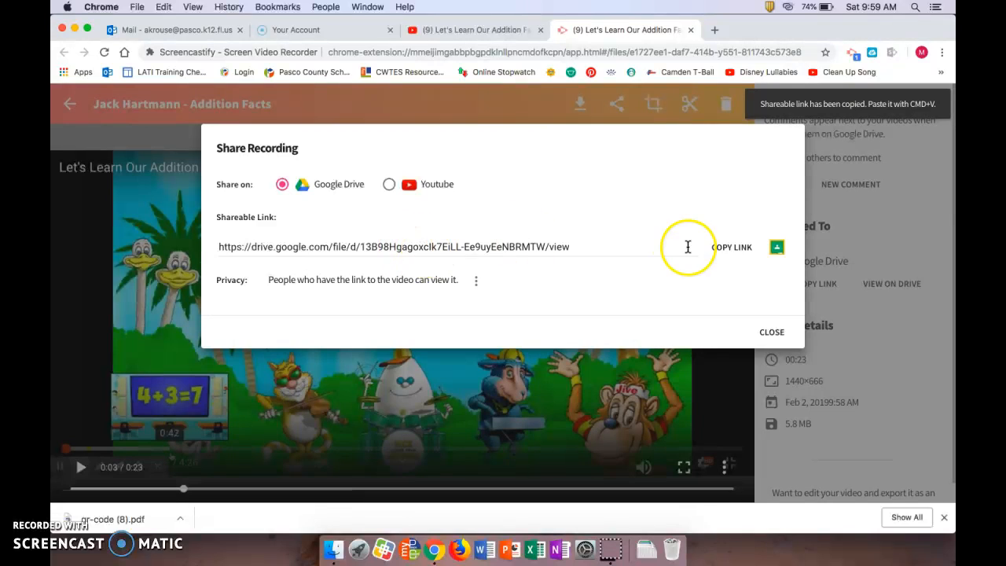
left_click(725, 250)
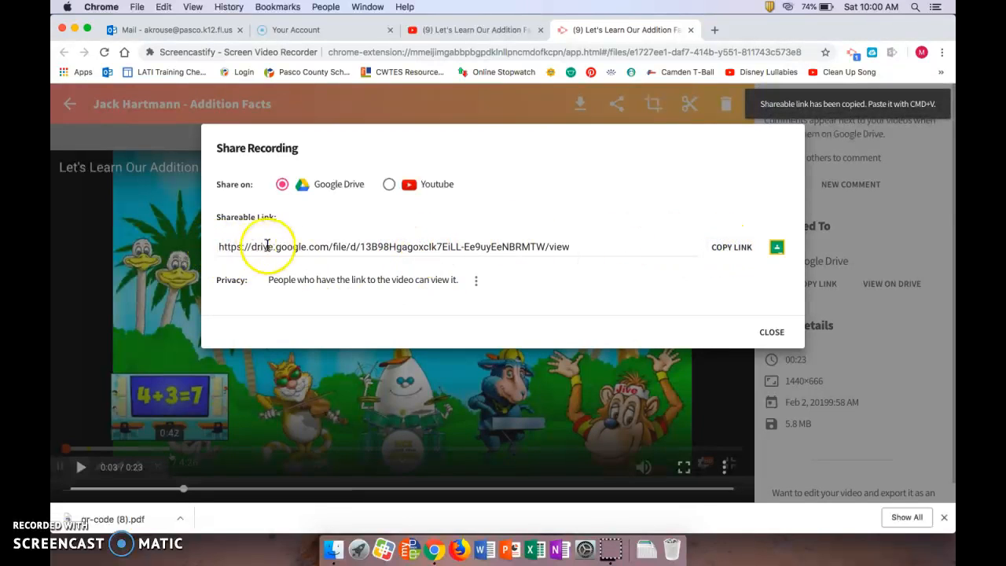
Open the QR code generator site qrcode-monkey.com in a new browser tab
left_click(715, 35)
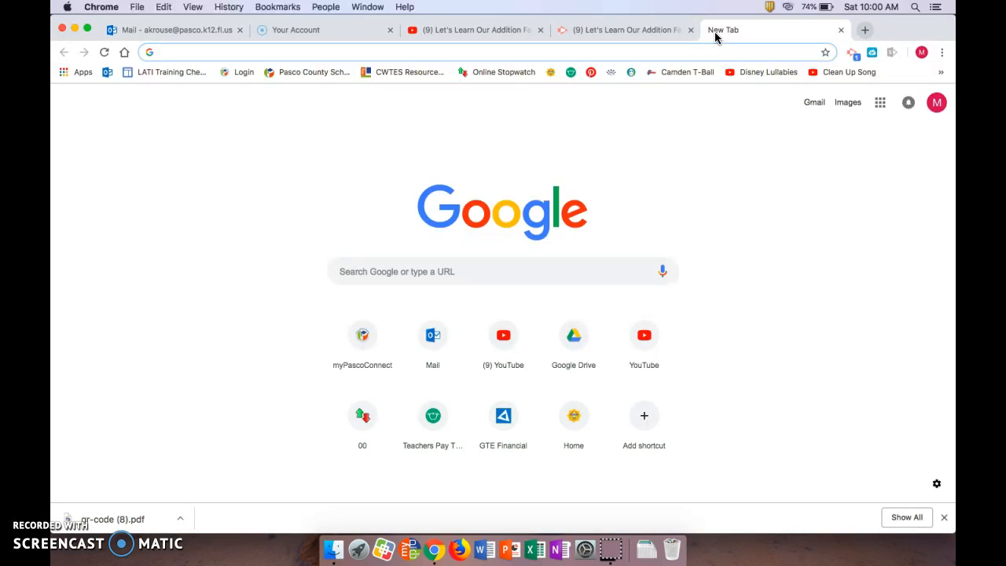
type("qr")
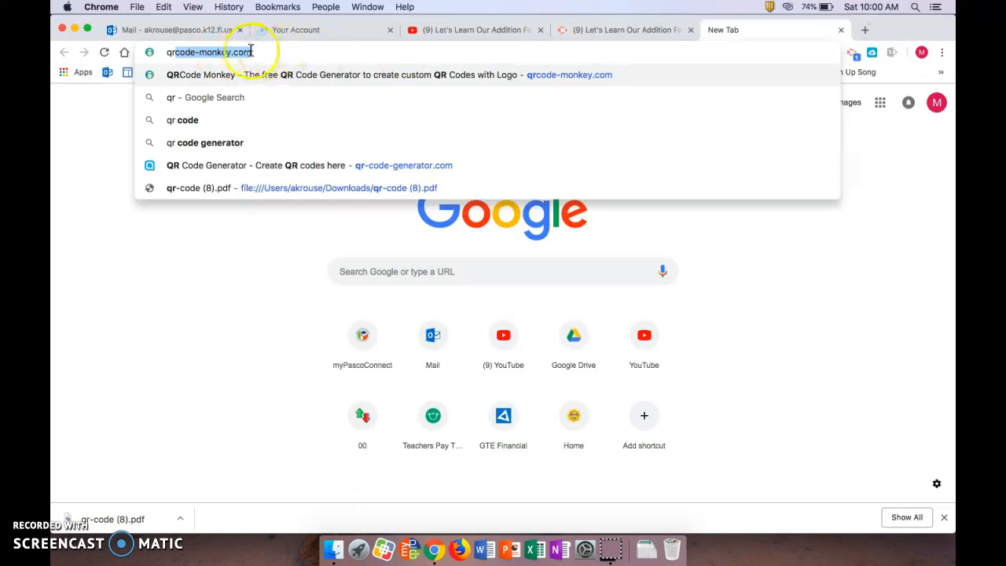
key("Return")
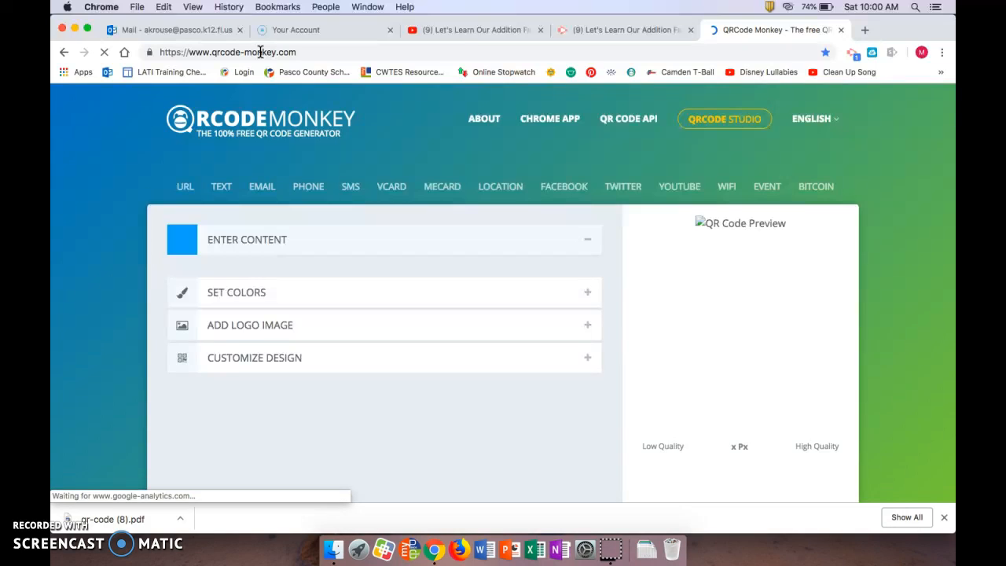
Replace the default URL with the copied Google Drive link and generate its QR code
triple_click(313, 296)
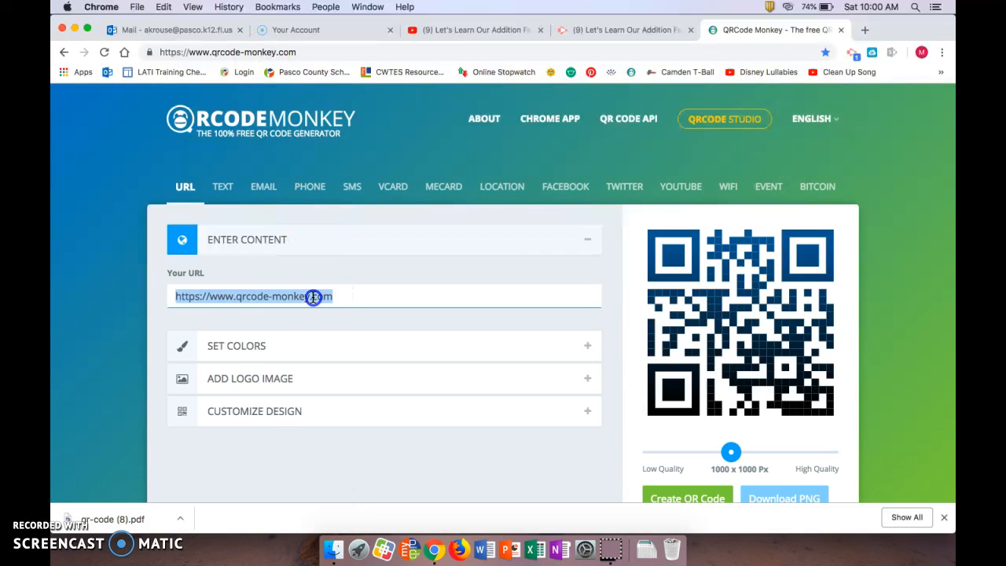
key("BackSpace")
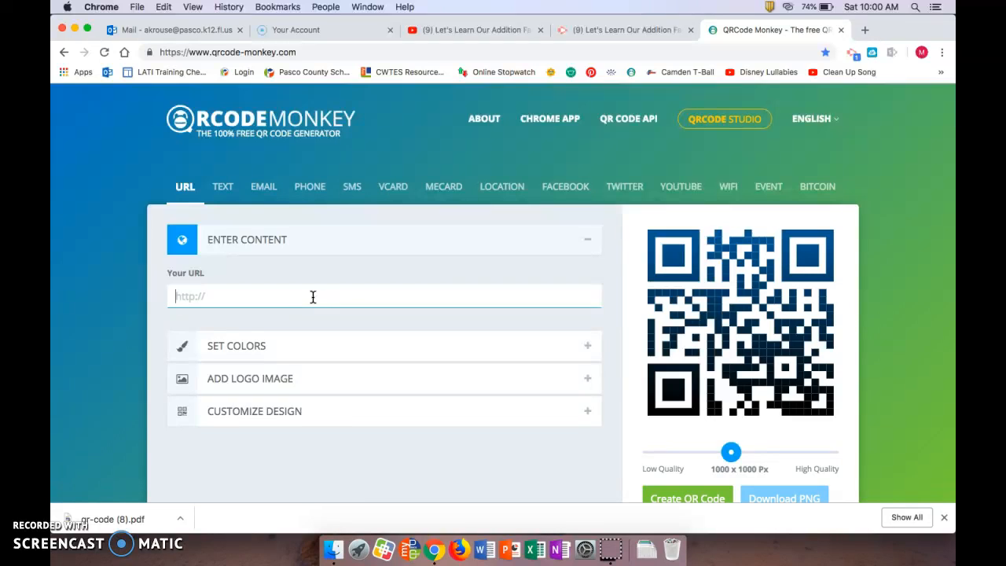
key("super+v")
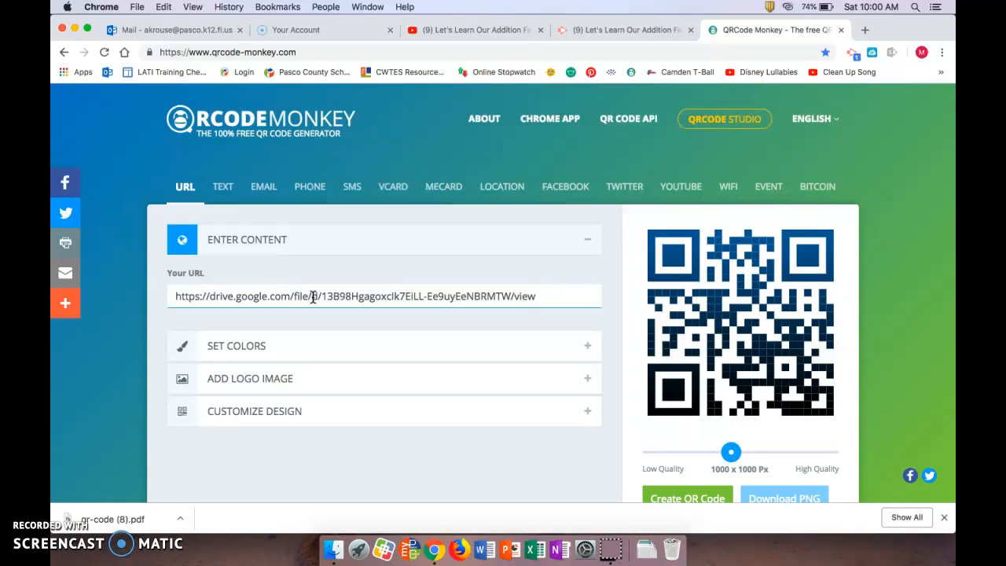
key("Return")
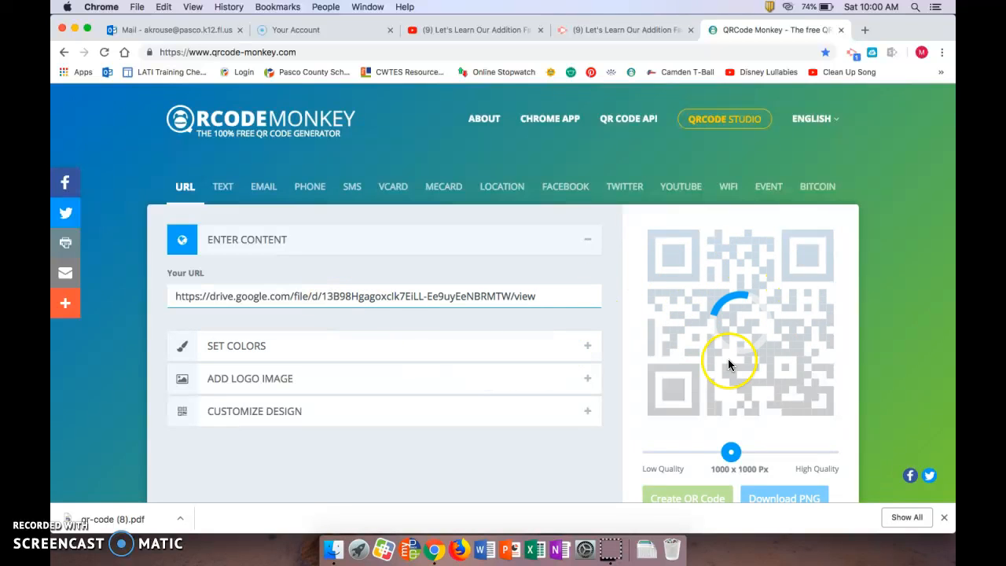
Download the generated QR code as a PDF file
scroll(812, 365, "down", 1)
scroll(812, 368, "down", 1)
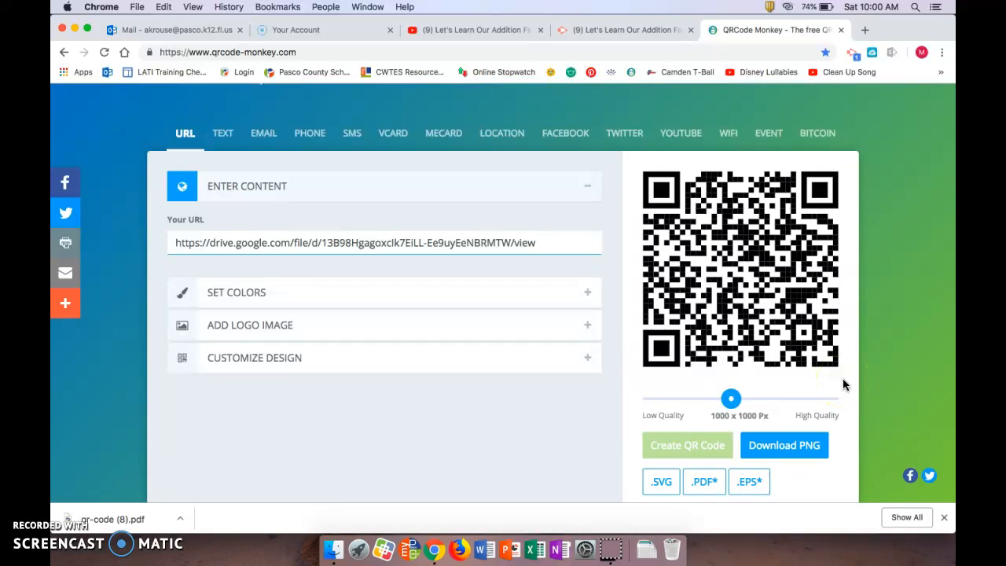
left_click_drag(637, 169, 844, 373)
left_click(704, 489)
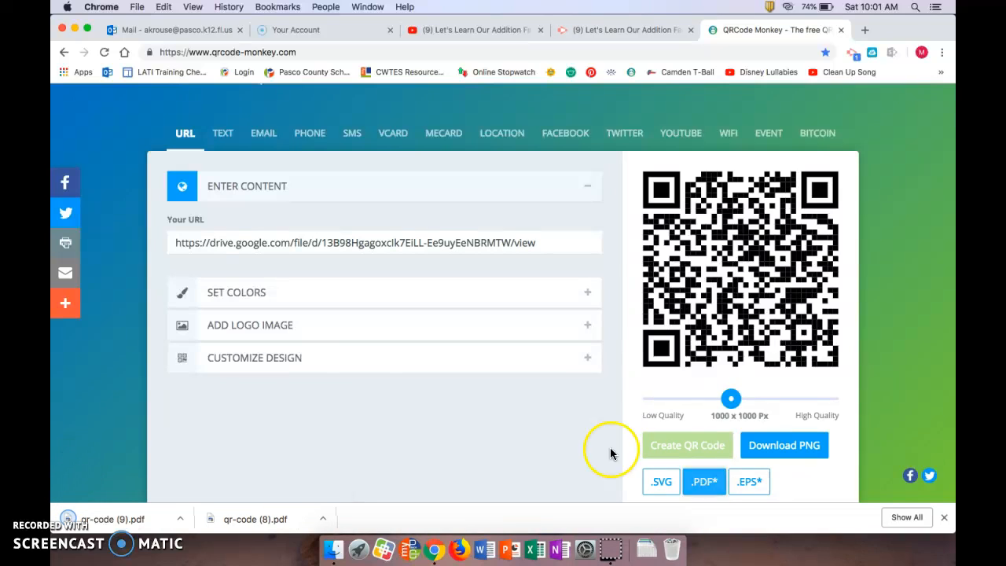
Try to open the downloaded qr-code (9).pdf, and dismiss the list of finished downloads
left_click(137, 519)
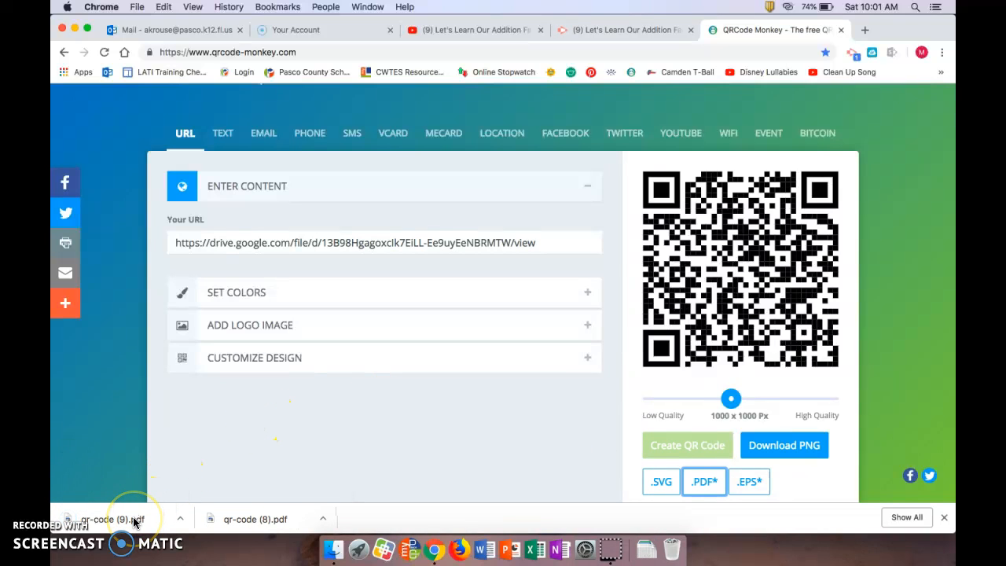
left_click(134, 520)
left_click(134, 521)
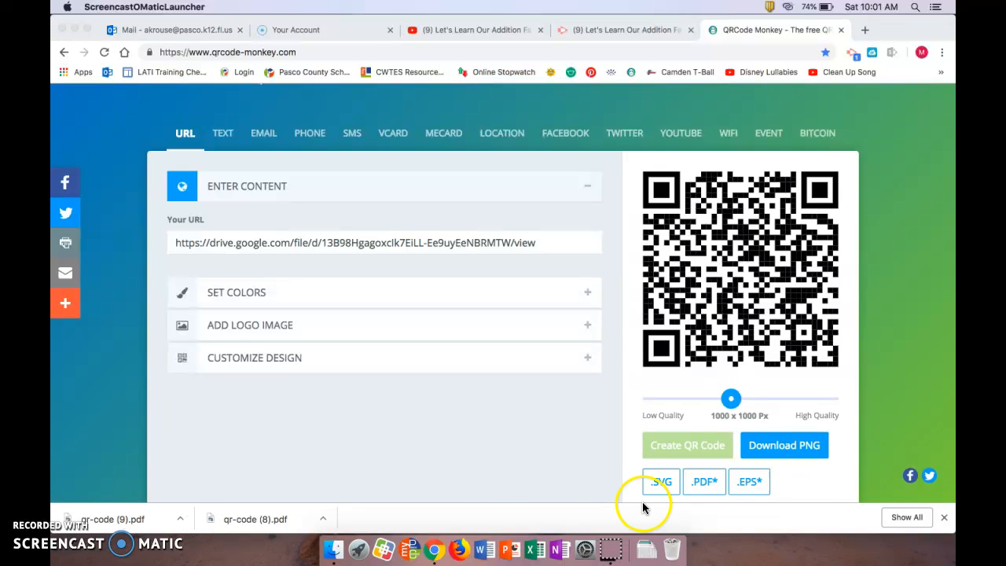
left_click(945, 517)
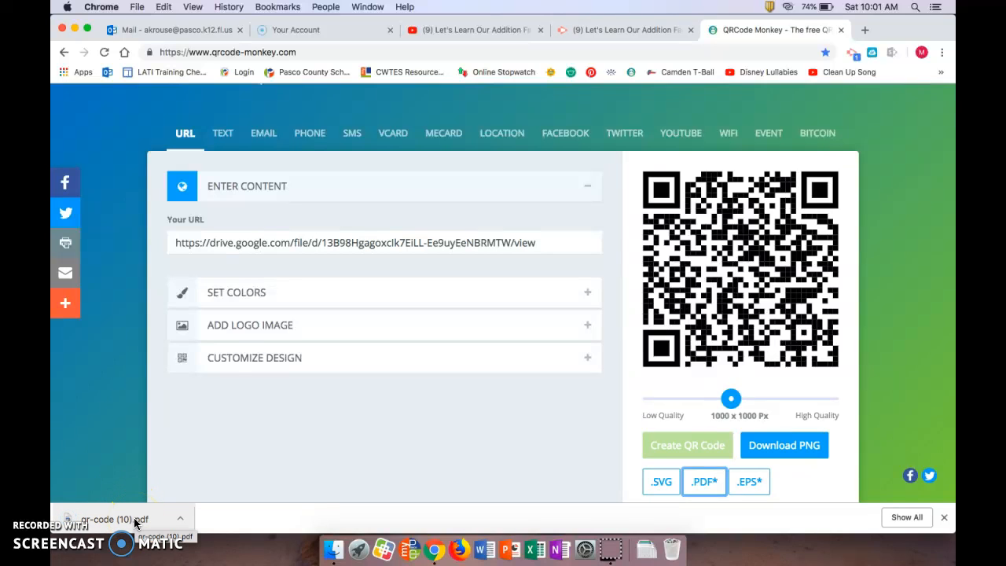
Open the downloaded qr-code (10).pdf in the browser and look over the QR code
left_click(122, 516)
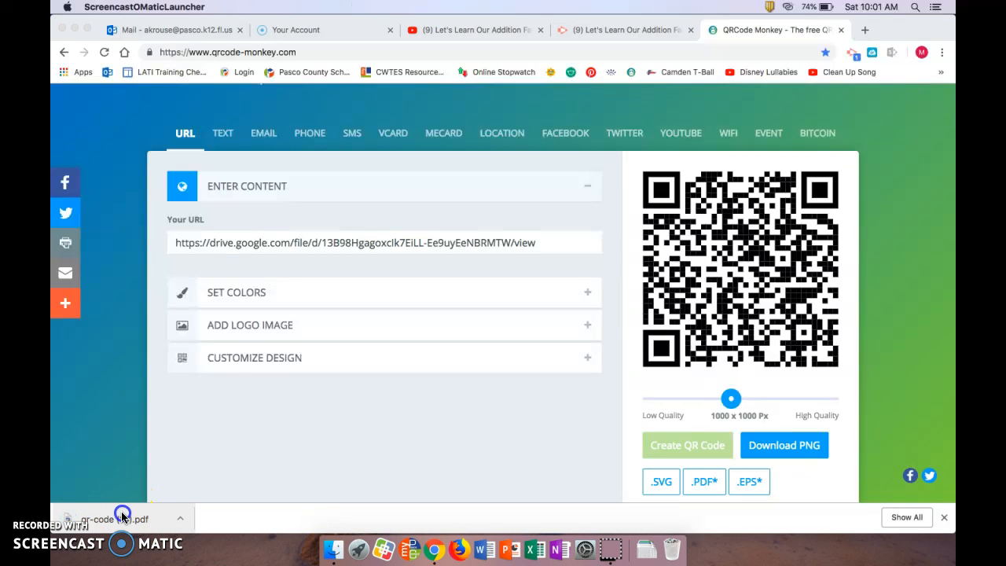
left_click(180, 519)
left_click(189, 460)
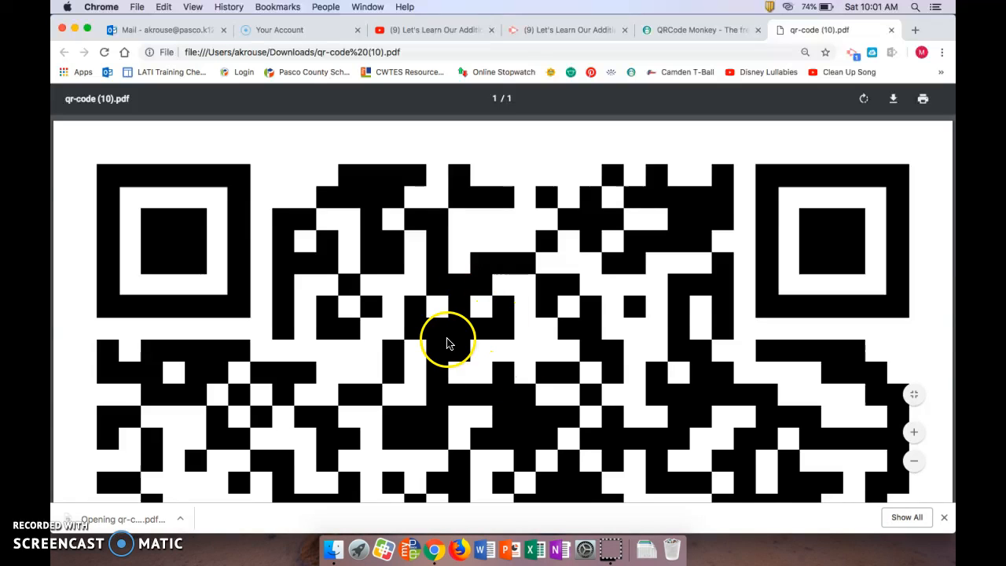
scroll(503, 251, "down", 6)
scroll(506, 261, "up", 2)
scroll(505, 261, "up", 4)
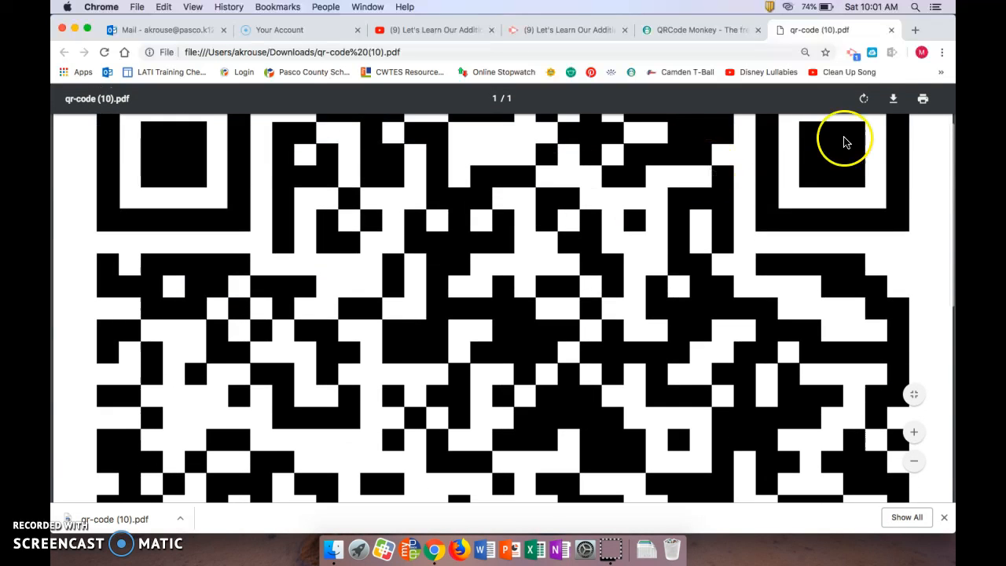
Save a copy of the QR code PDF to the Desktop as "Jack Hartmann - Addition Facts"
left_click(894, 101)
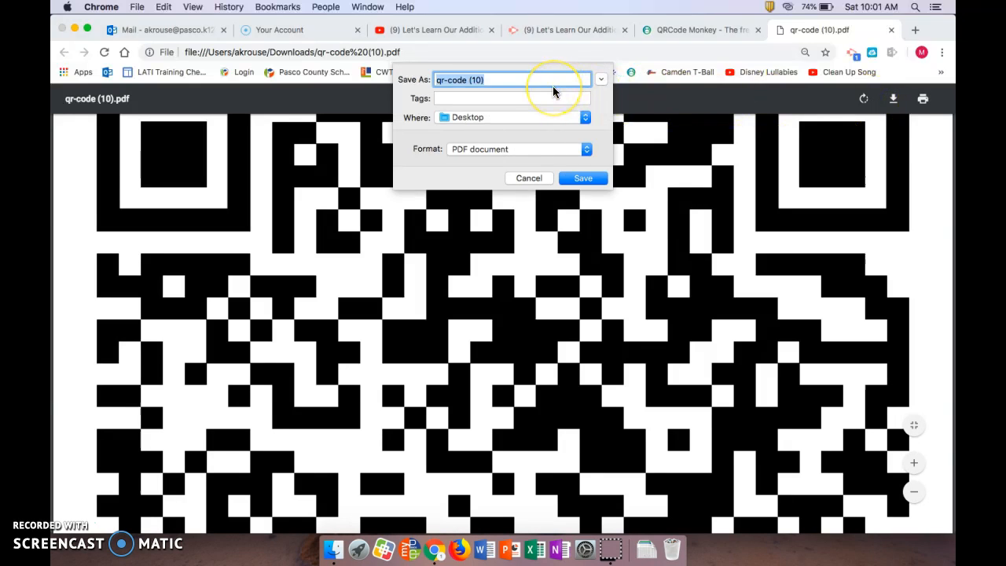
type("Jack")
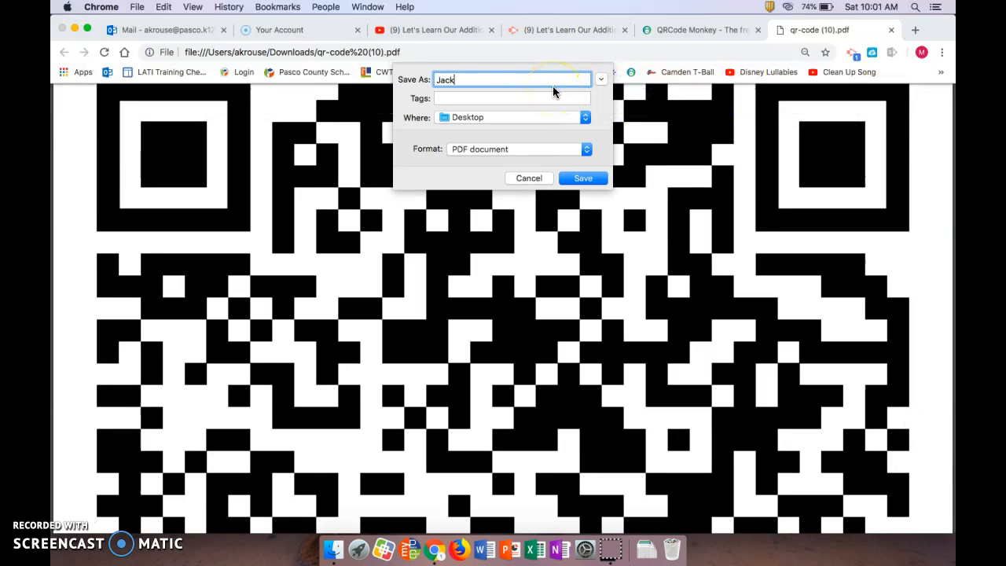
type(" Hartmann - Addition Facts")
left_click(585, 118)
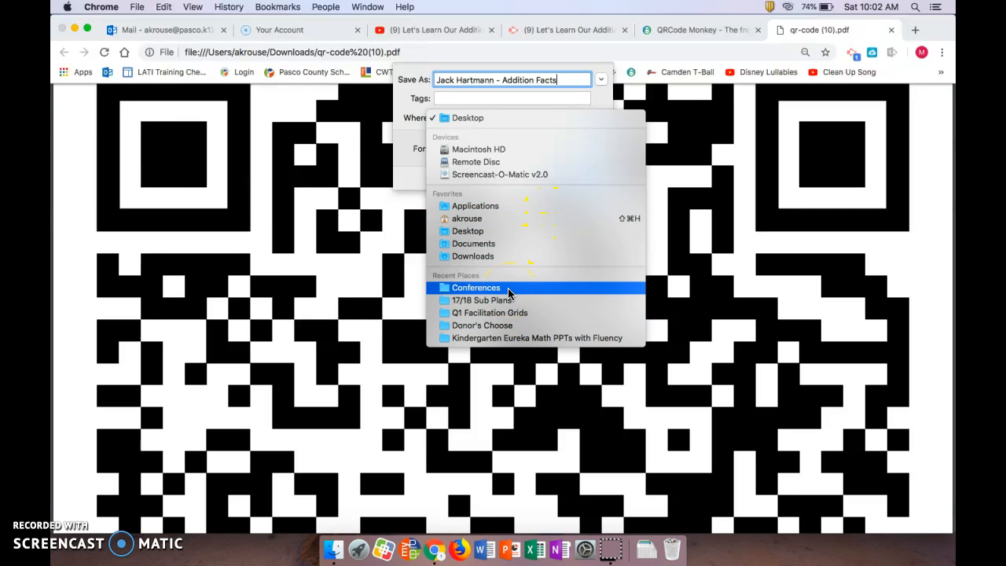
left_click(505, 232)
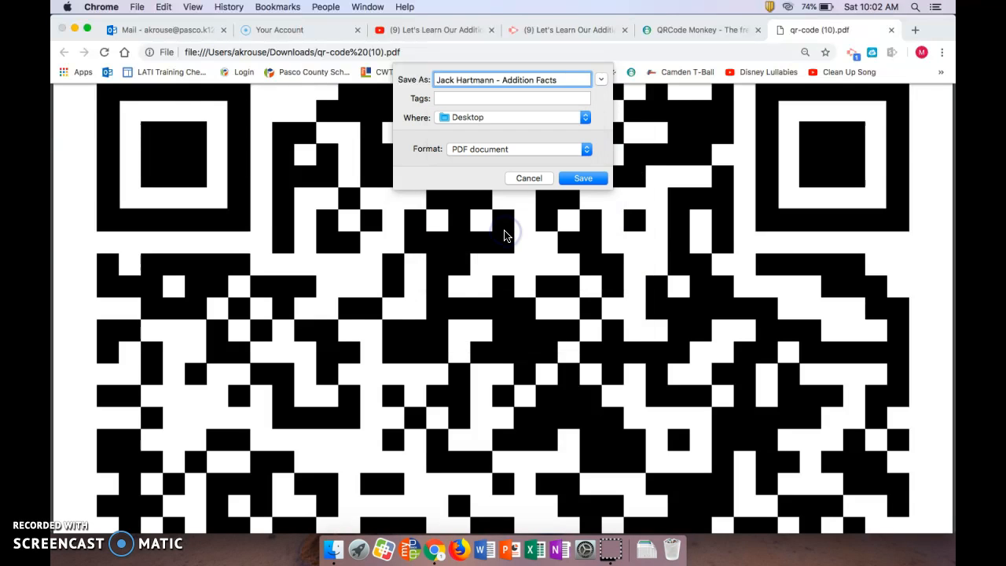
left_click(462, 184)
left_click(581, 179)
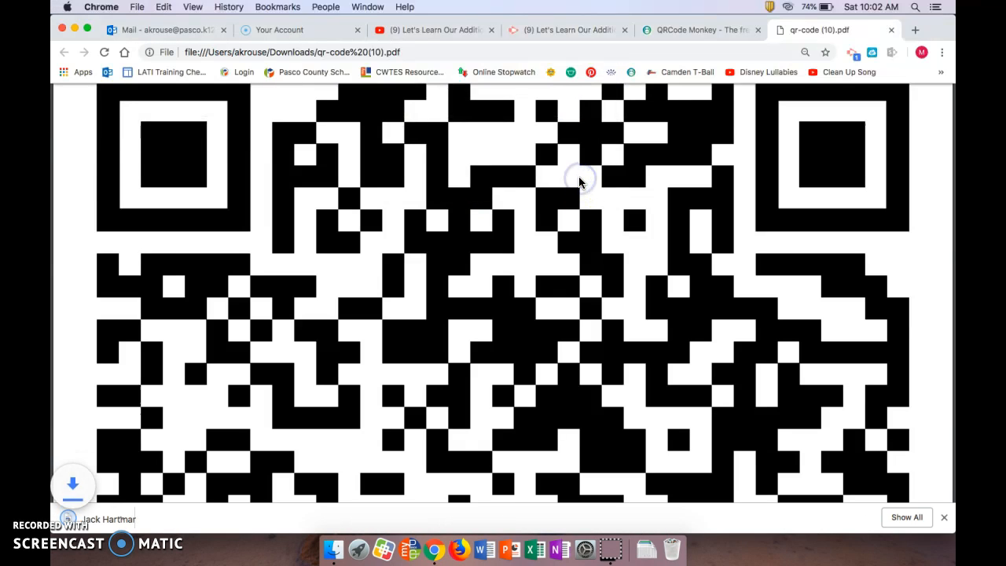
Minimize the browser, view the saved "Jack Hartmann - Addition Facts" PDF from the desktop, close it and switch back to Google Chrome
left_click(76, 29)
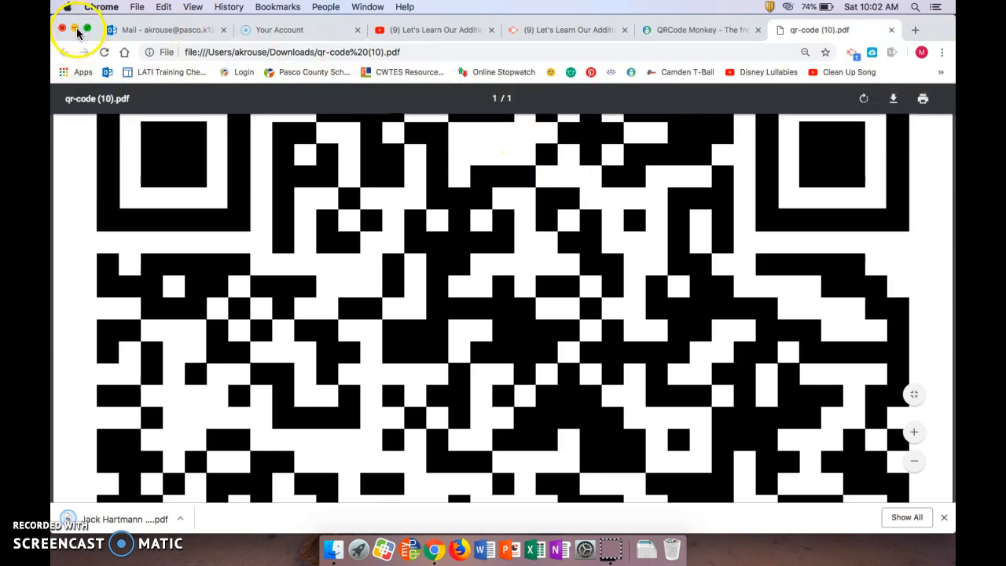
left_click(75, 29)
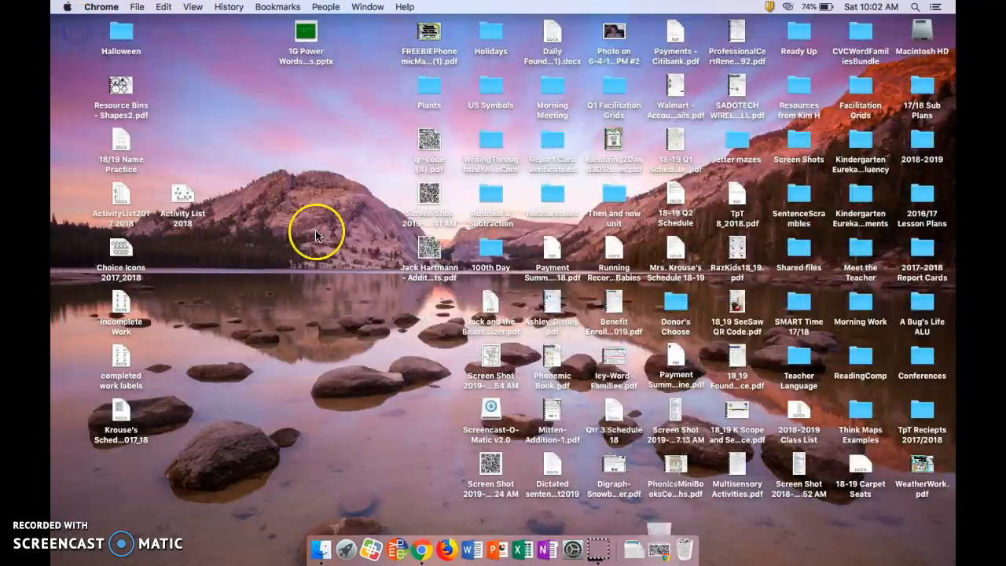
double_click(431, 247)
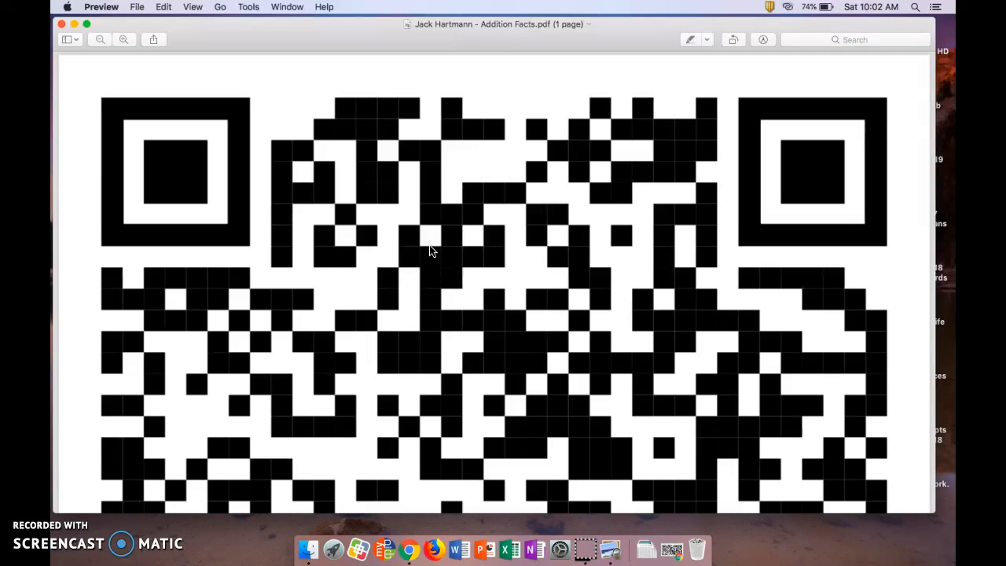
left_click(62, 26)
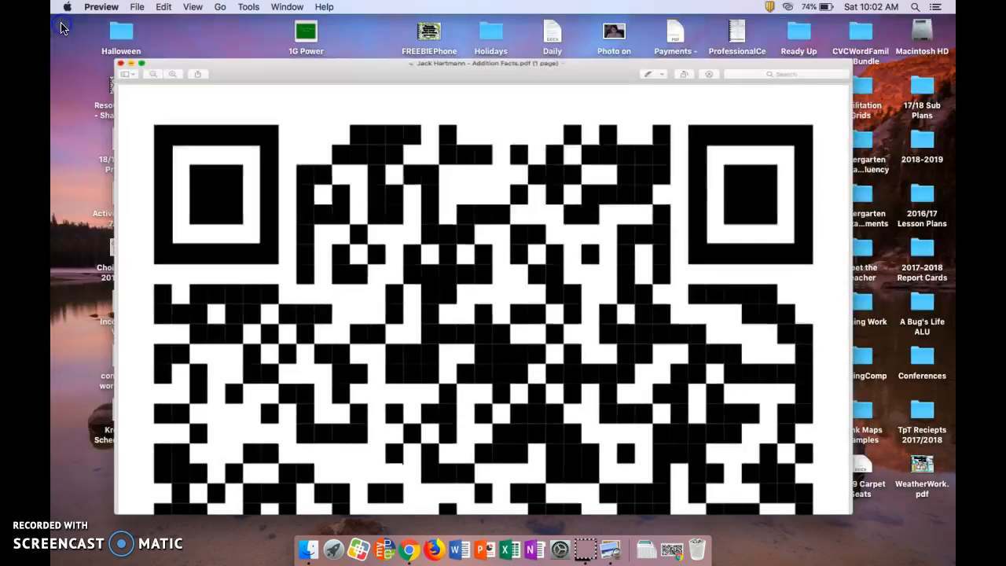
left_click(409, 553)
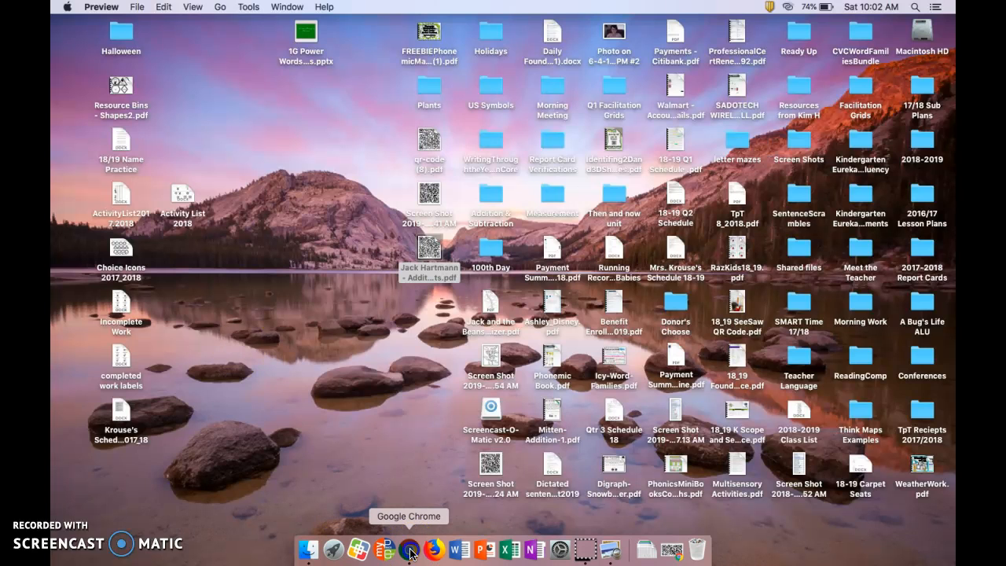